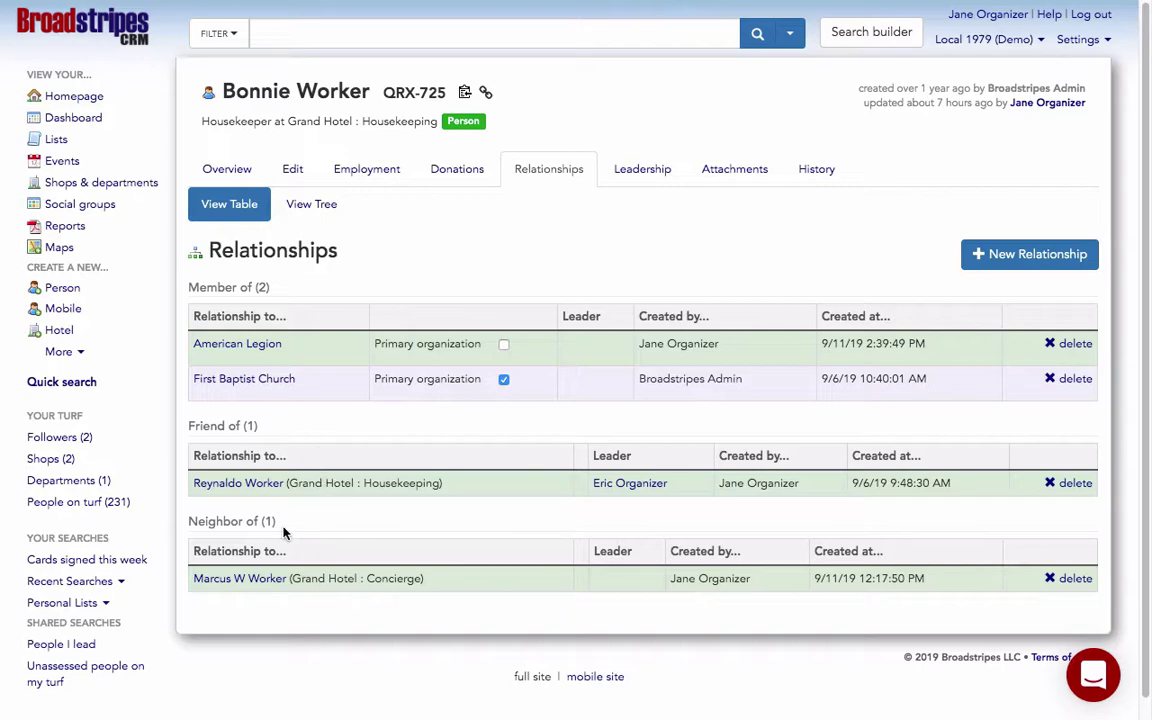
Create a new "Friend of" relationship between this contact and the first "Ann" match in Grand Hotel : Housekeeping
{"action": "left_click", "coordinate": [993, 268]}
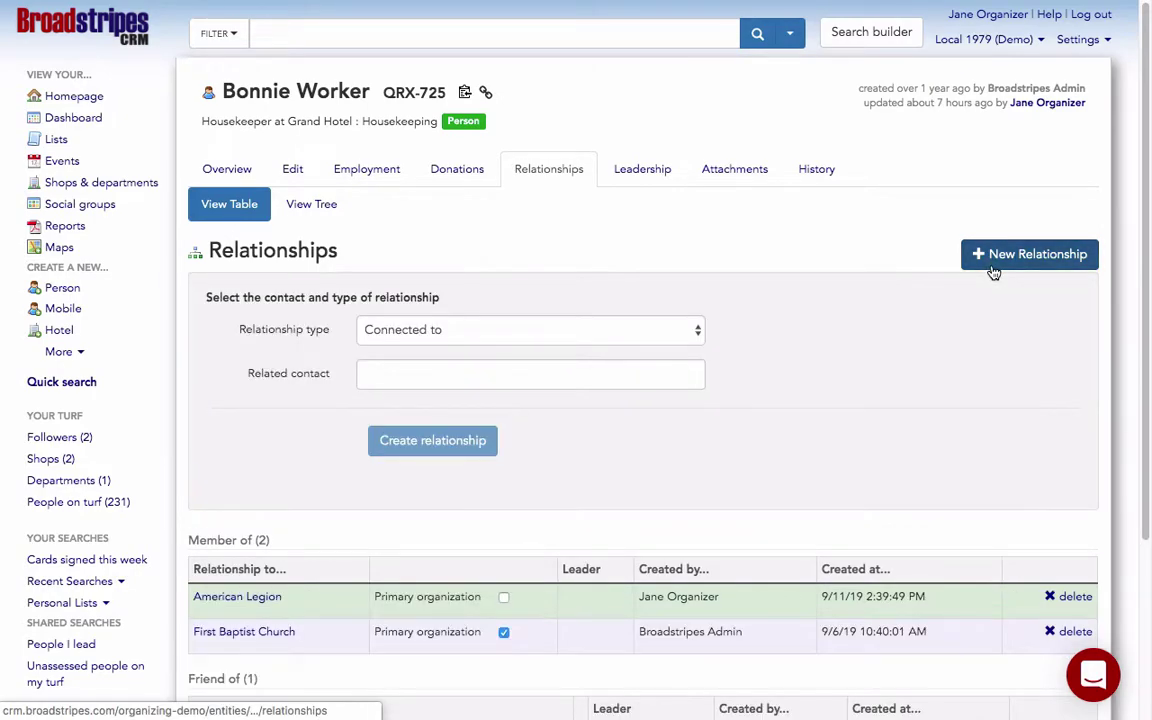
{"action": "left_click", "coordinate": [697, 331]}
{"action": "left_click", "coordinate": [680, 261]}
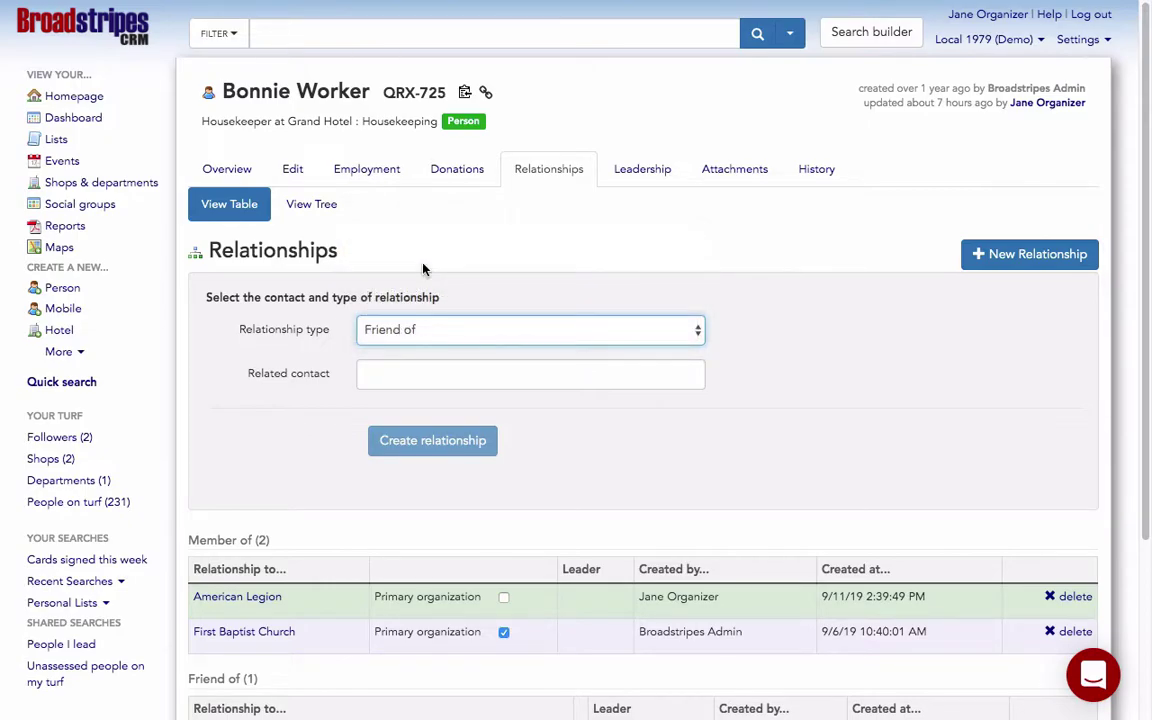
{"action": "left_click", "coordinate": [398, 374]}
{"action": "type", "text": "Ann"}
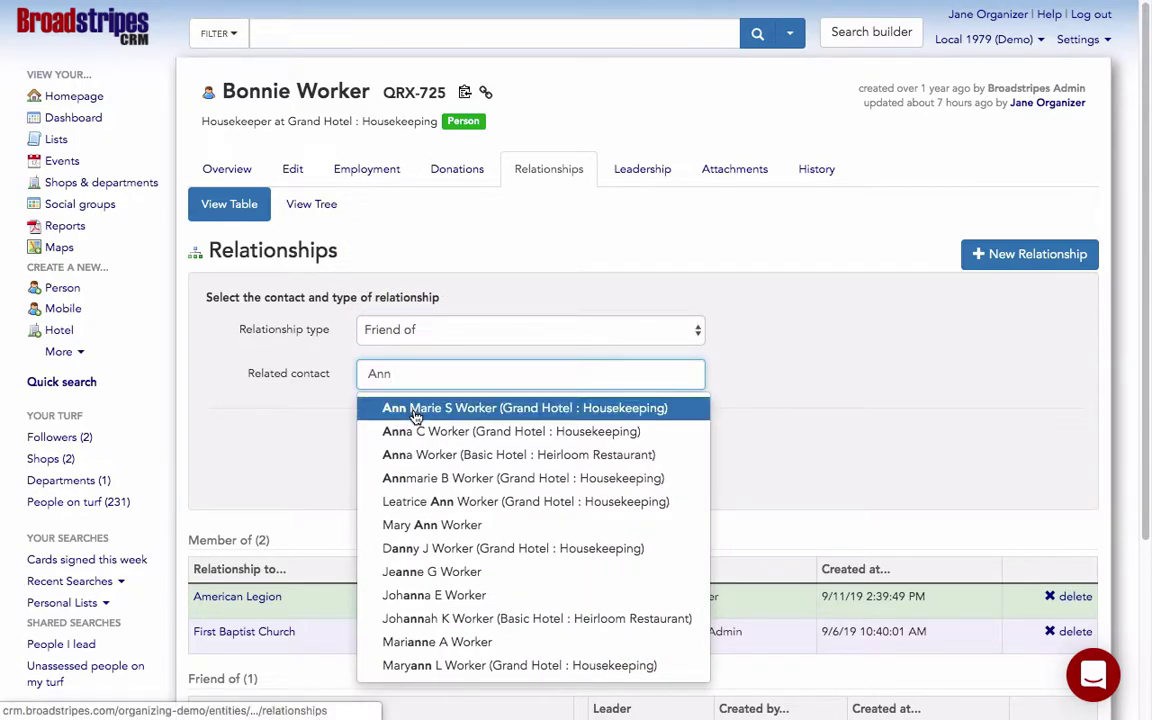
{"action": "left_click", "coordinate": [413, 408]}
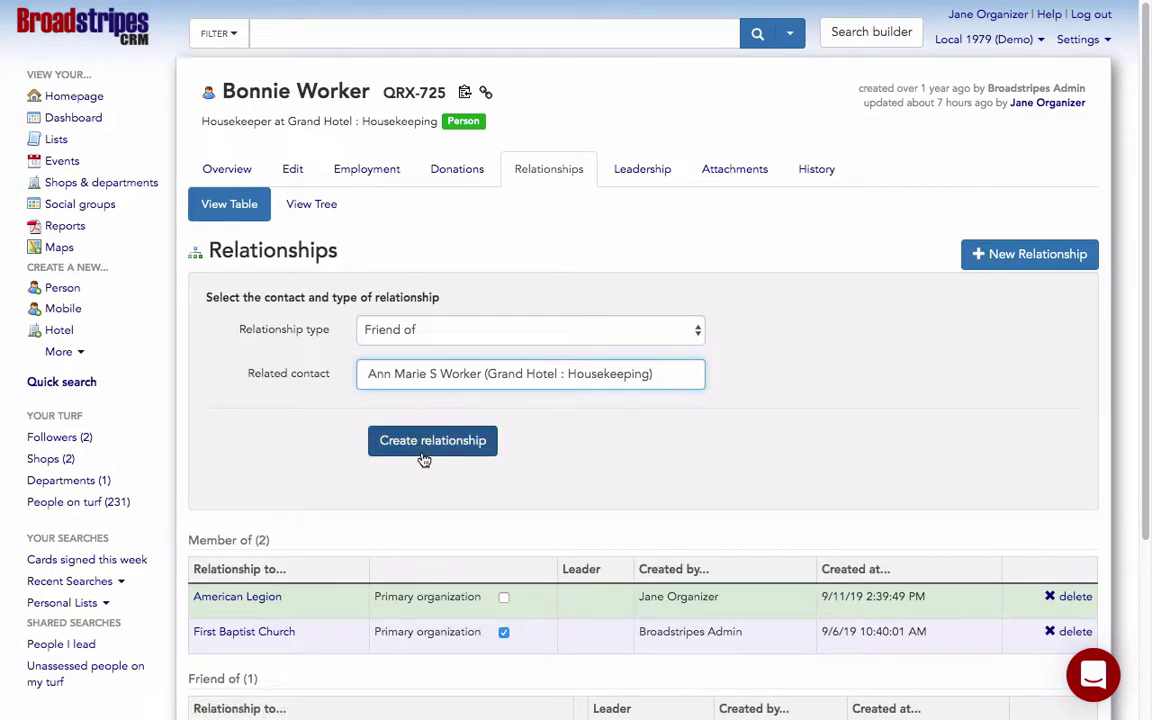
{"action": "left_click", "coordinate": [430, 443]}
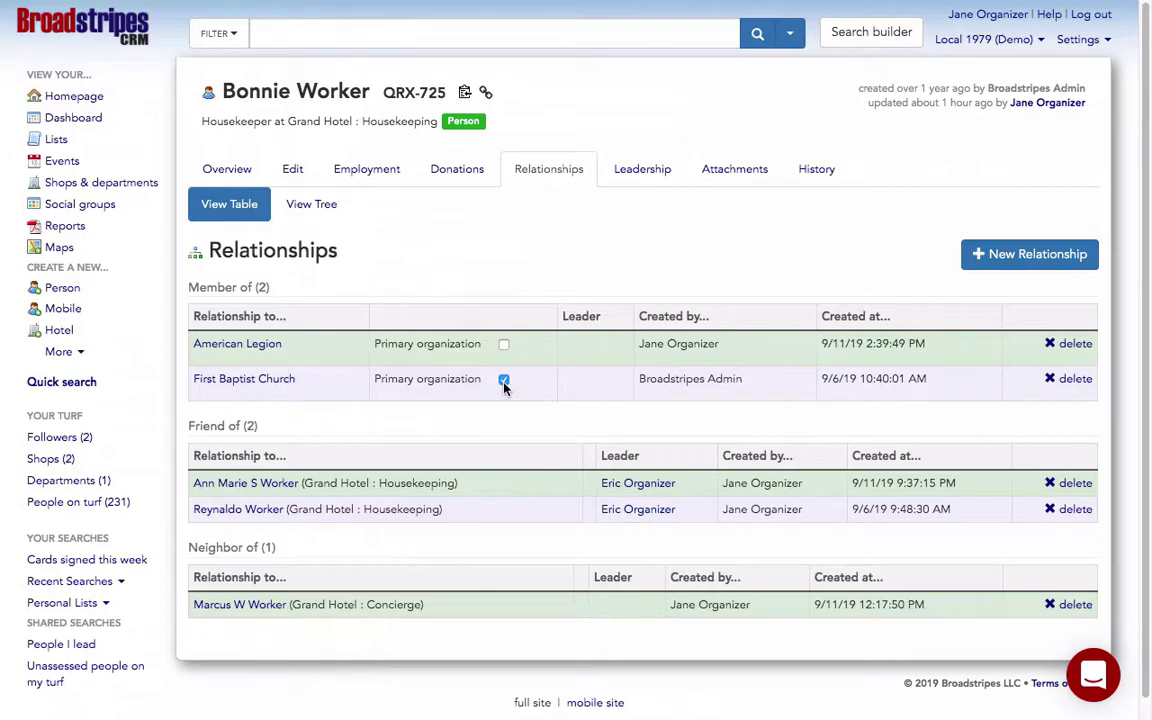
Mark American Legion as the contact's primary organization, and reopen the contact's relationships from the search results
{"action": "left_click", "coordinate": [504, 344]}
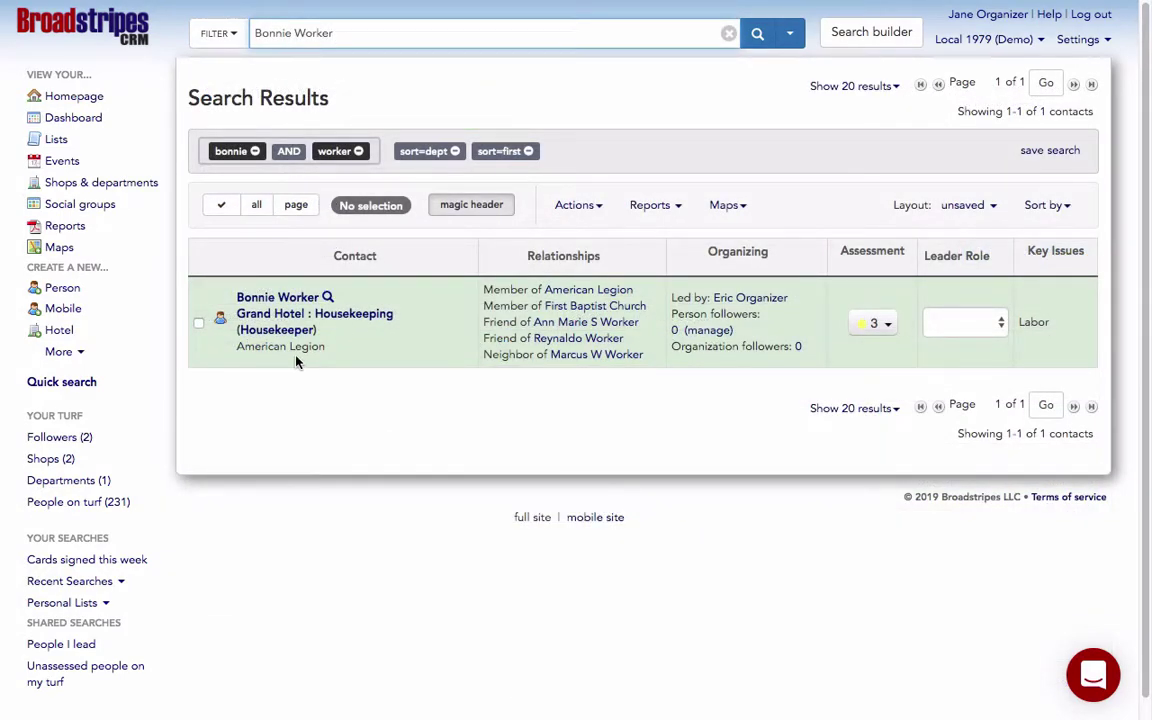
{"action": "left_click", "coordinate": [328, 297]}
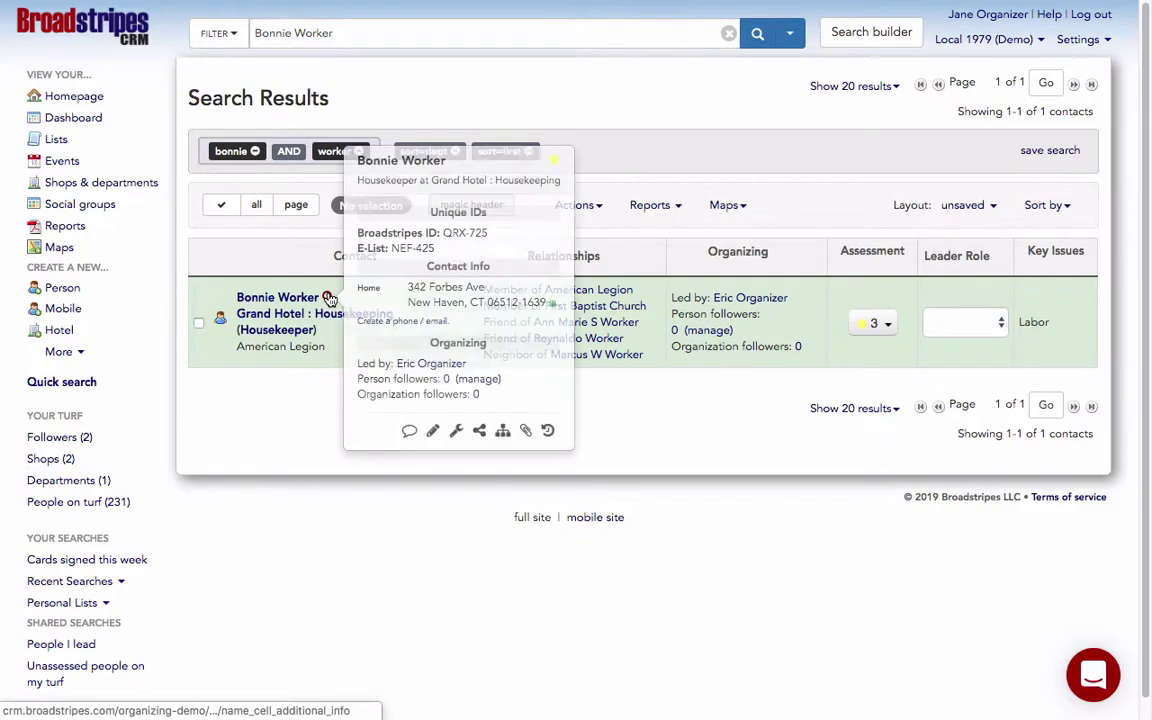
{"action": "left_click", "coordinate": [481, 432]}
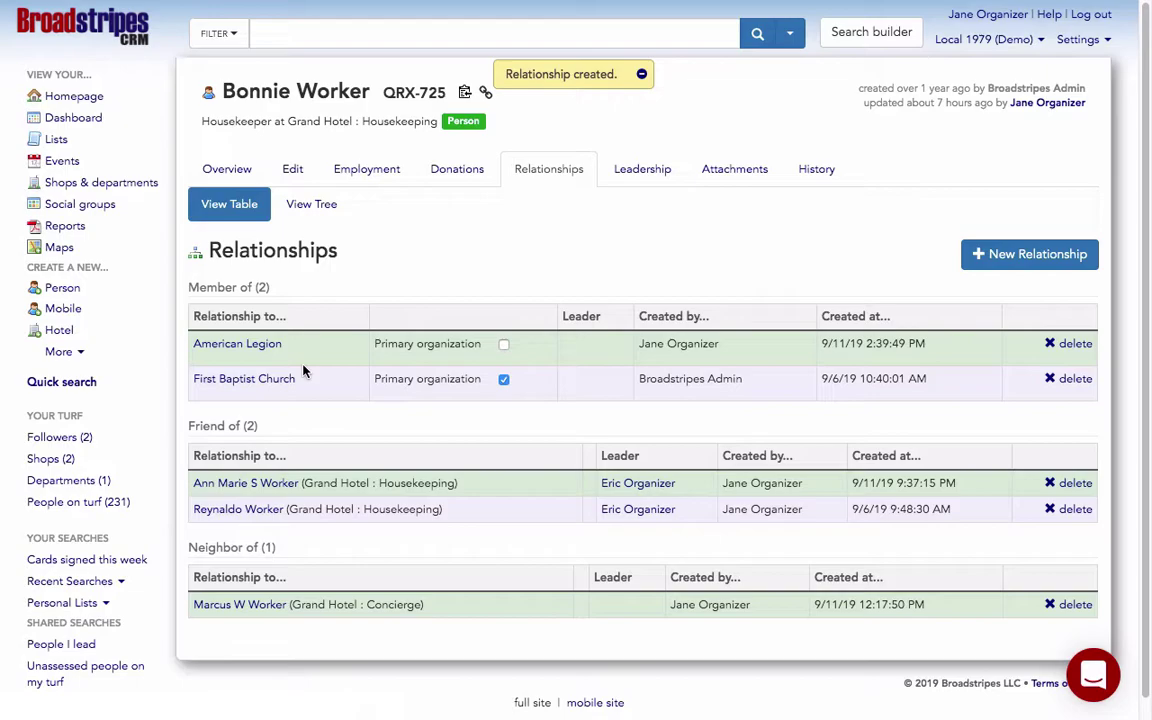
View the contact's relationships as a tree and limit the degree of separation to 1
{"action": "left_click", "coordinate": [311, 216]}
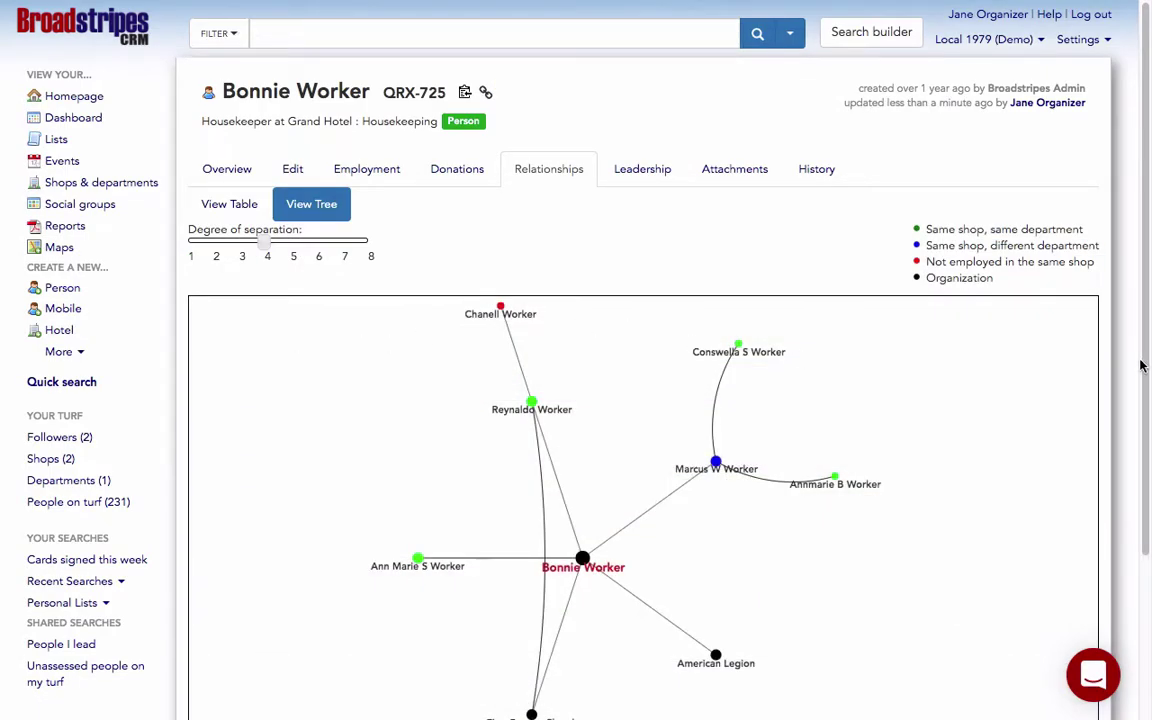
{"action": "left_click_drag", "start_coordinate": [1147, 347], "coordinate": [1150, 410]}
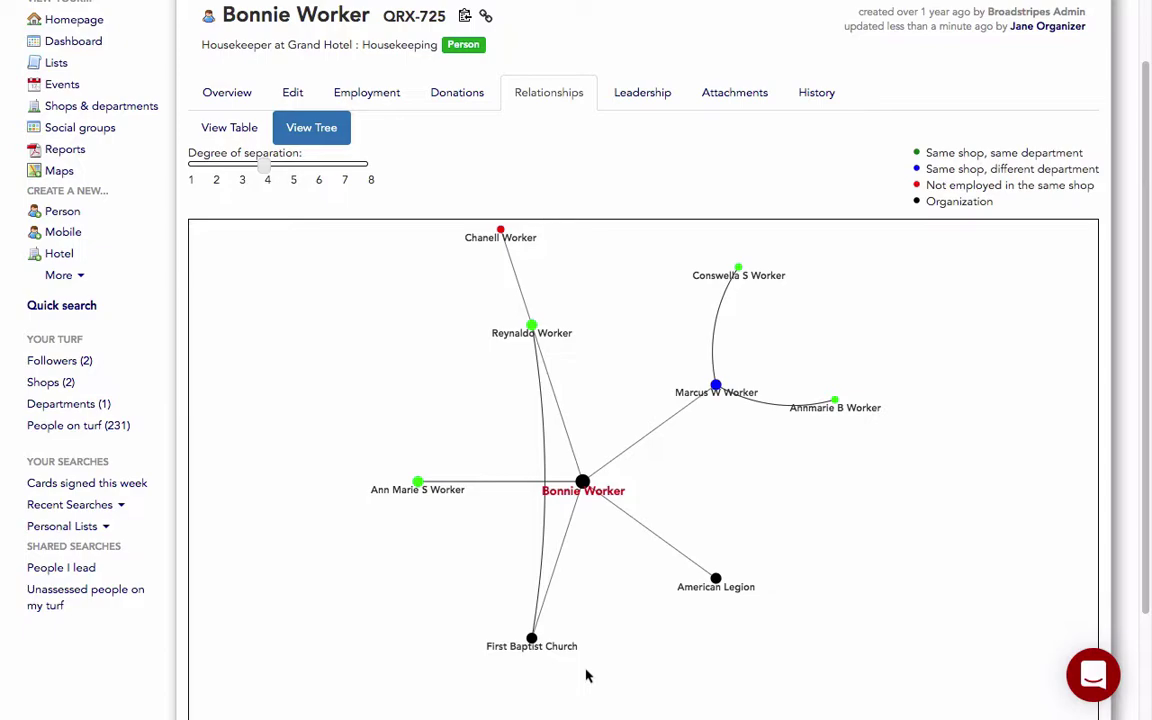
{"action": "scroll", "coordinate": [587, 676], "scroll_direction": "up", "scroll_amount": 2}
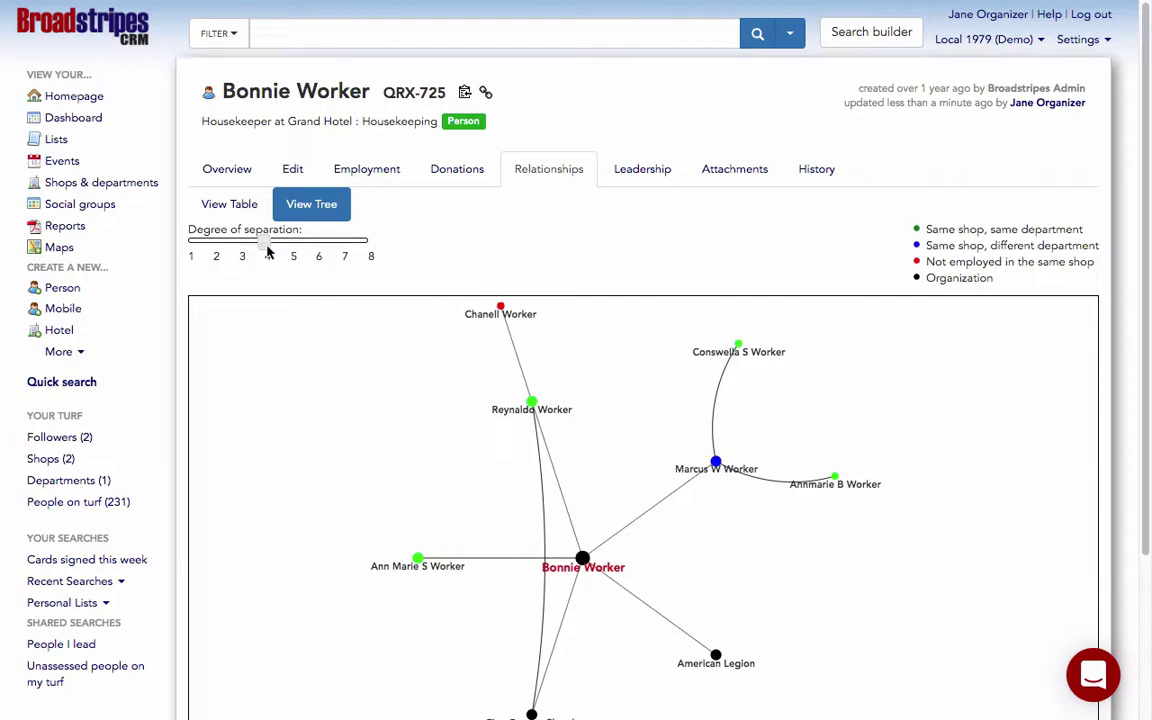
{"action": "left_click_drag", "start_coordinate": [268, 253], "coordinate": [196, 244]}
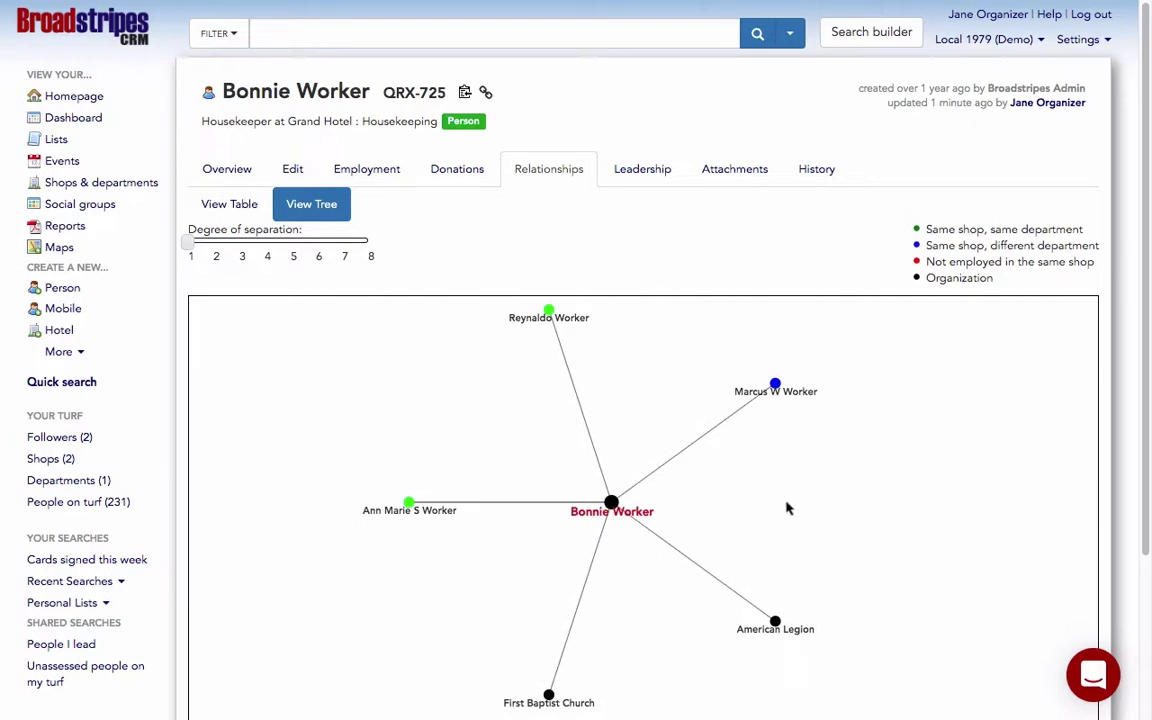
Recentre the tree on the Turn-down friend and back on the original contact, and set the degree of separation to 5
{"action": "left_click", "coordinate": [417, 518]}
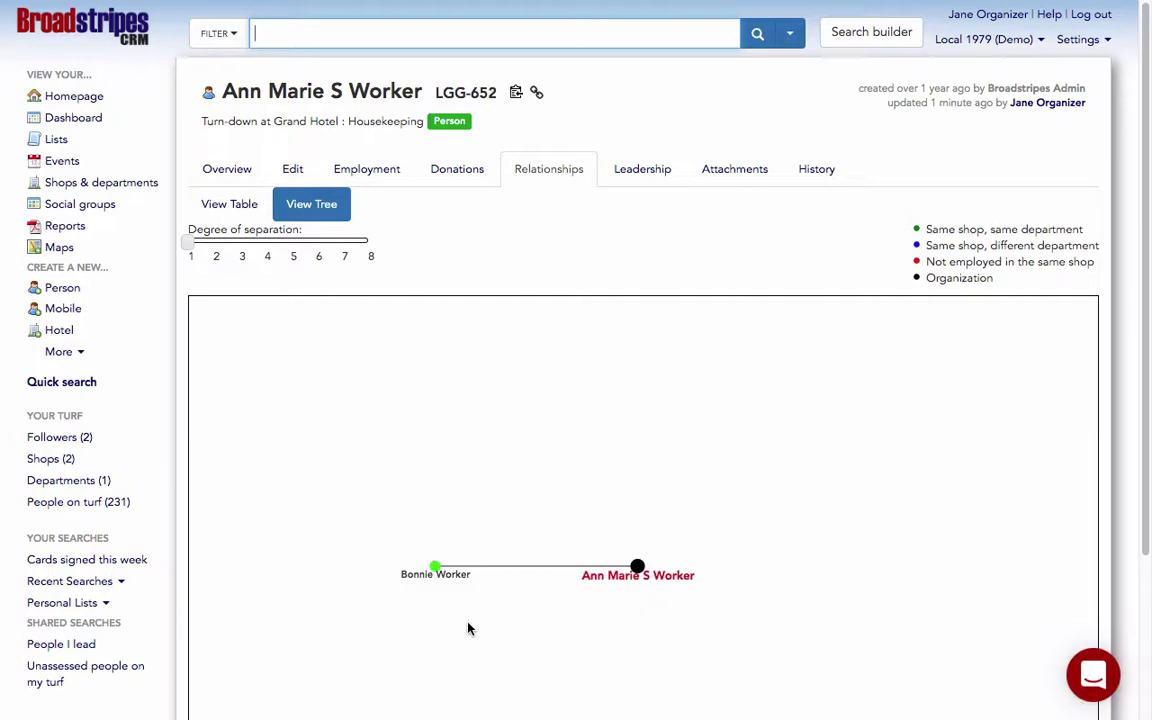
{"action": "left_click", "coordinate": [436, 577]}
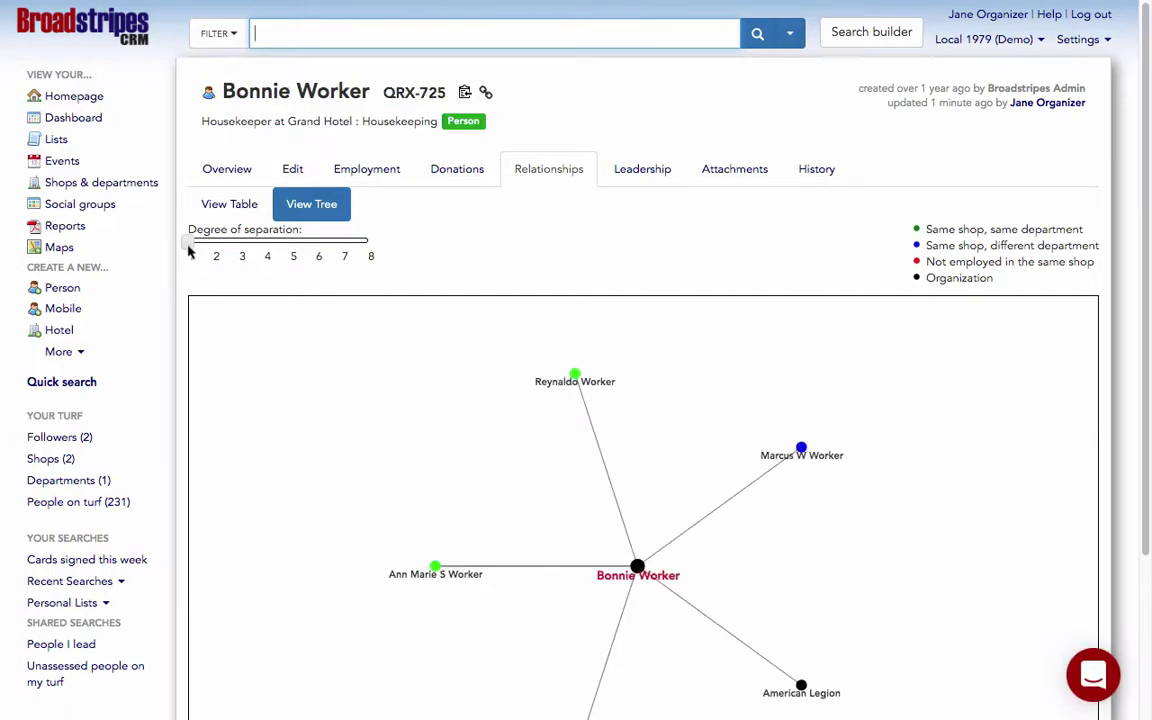
{"action": "left_click_drag", "start_coordinate": [188, 244], "coordinate": [291, 254]}
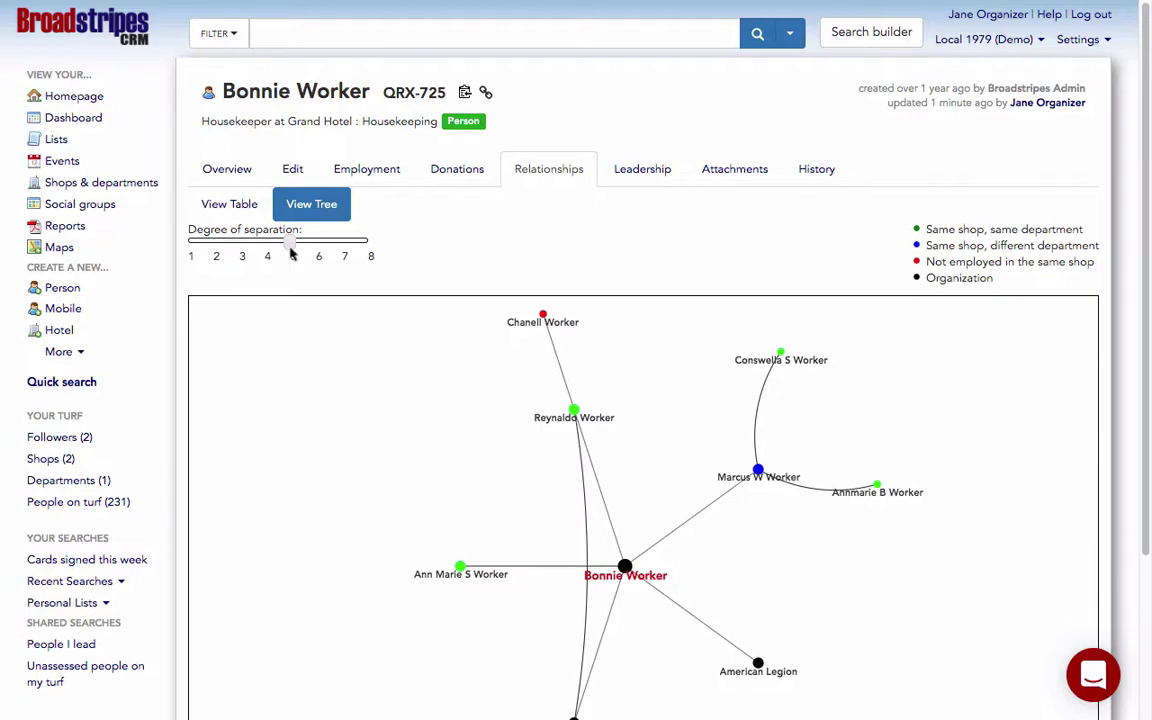
Build and run a contact search with the rule "Related to a contact" set to "has any value"
{"action": "left_click", "coordinate": [867, 44]}
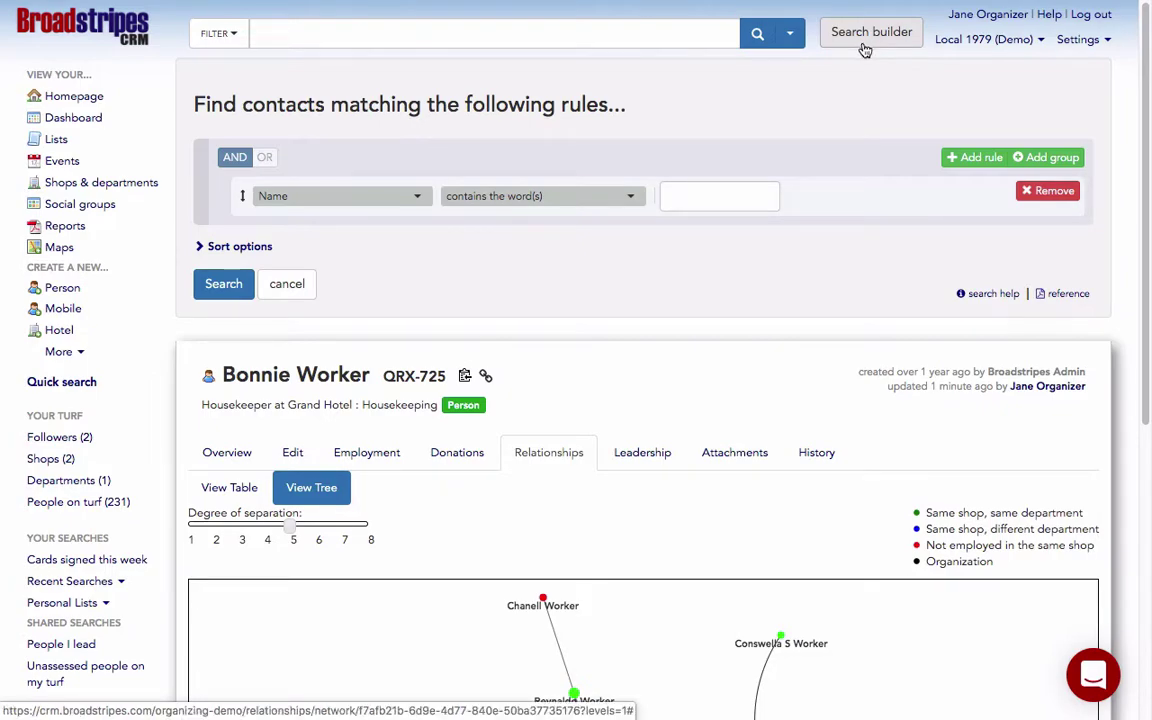
{"action": "left_click", "coordinate": [423, 206]}
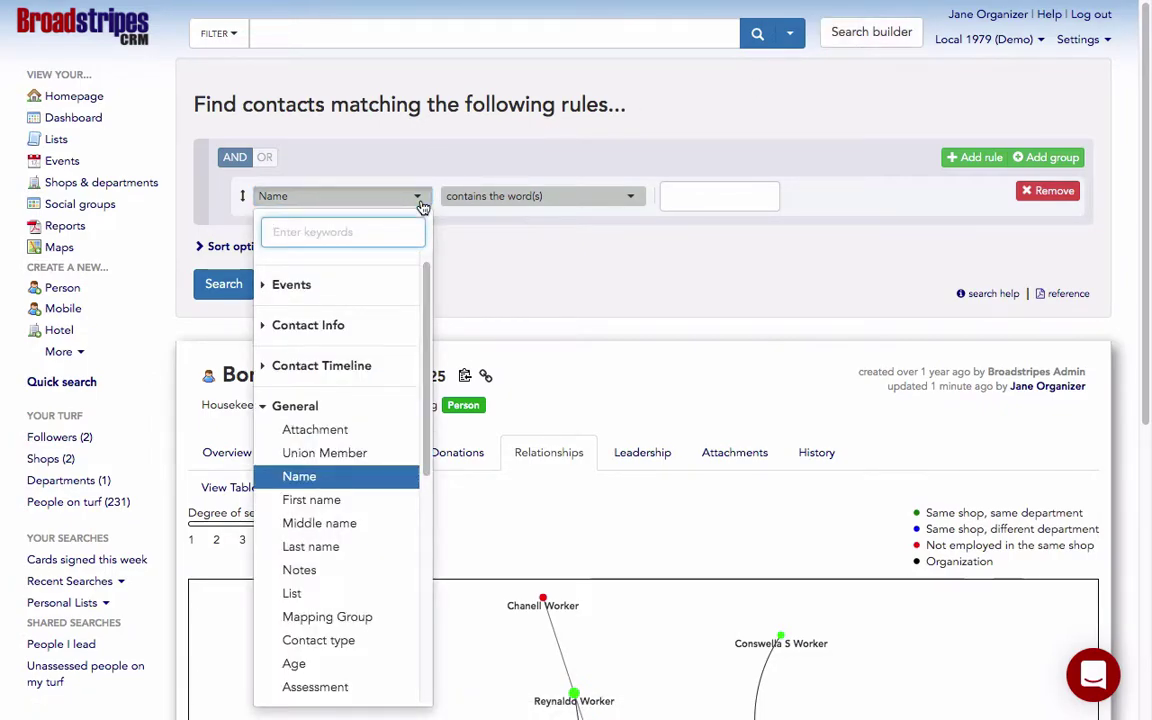
{"action": "left_click", "coordinate": [261, 408]}
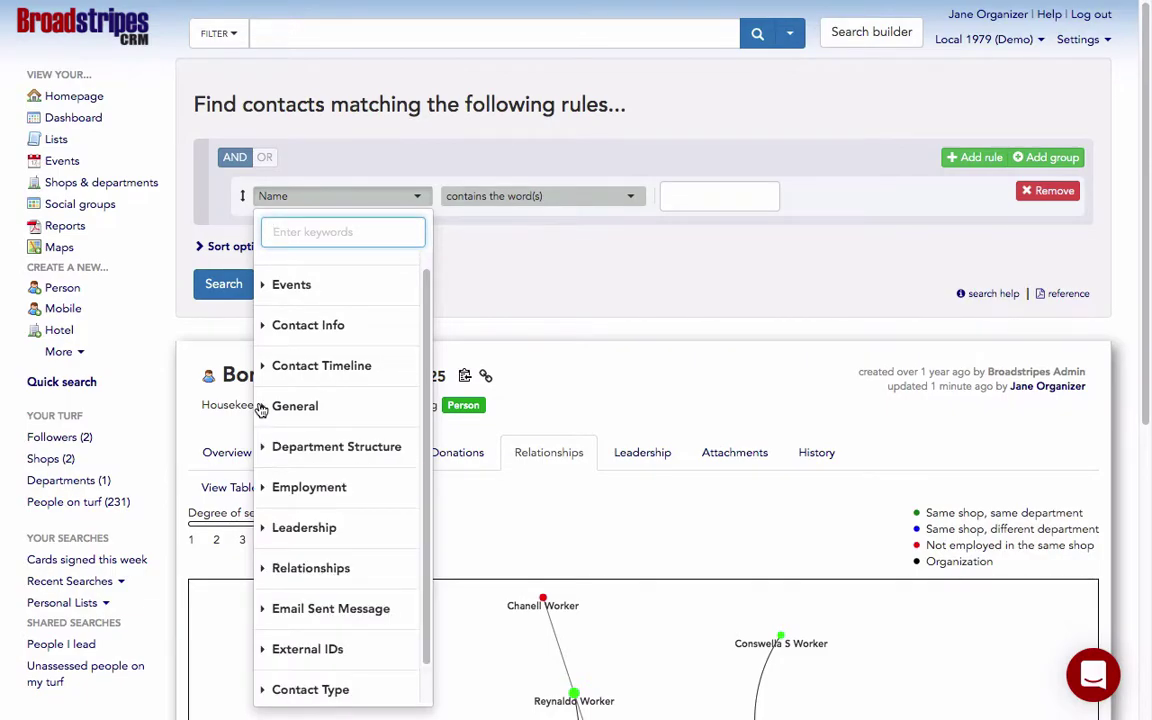
{"action": "left_click", "coordinate": [262, 572]}
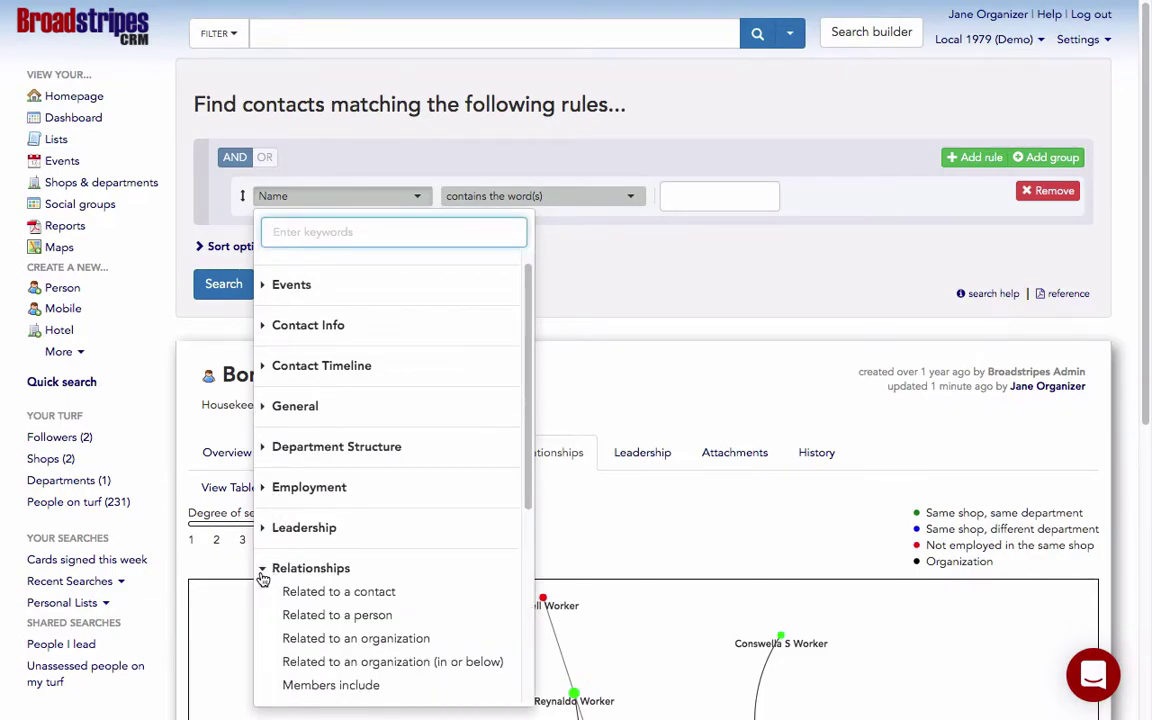
{"action": "left_click", "coordinate": [393, 594]}
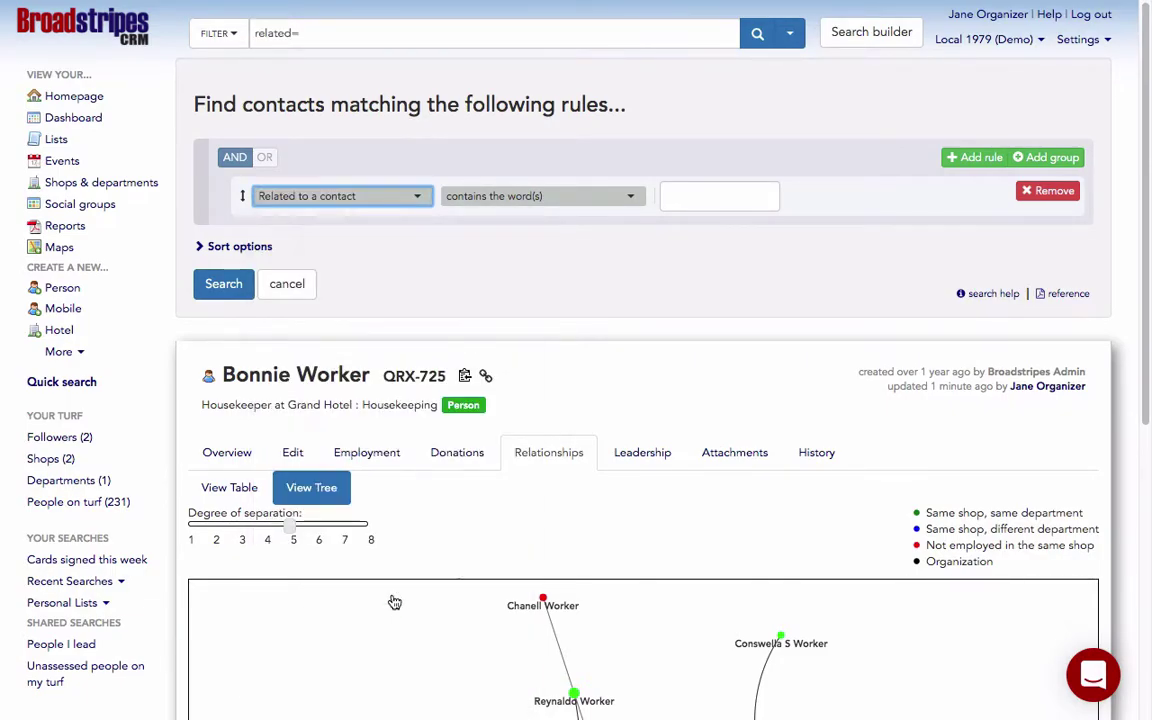
{"action": "left_click", "coordinate": [630, 199]}
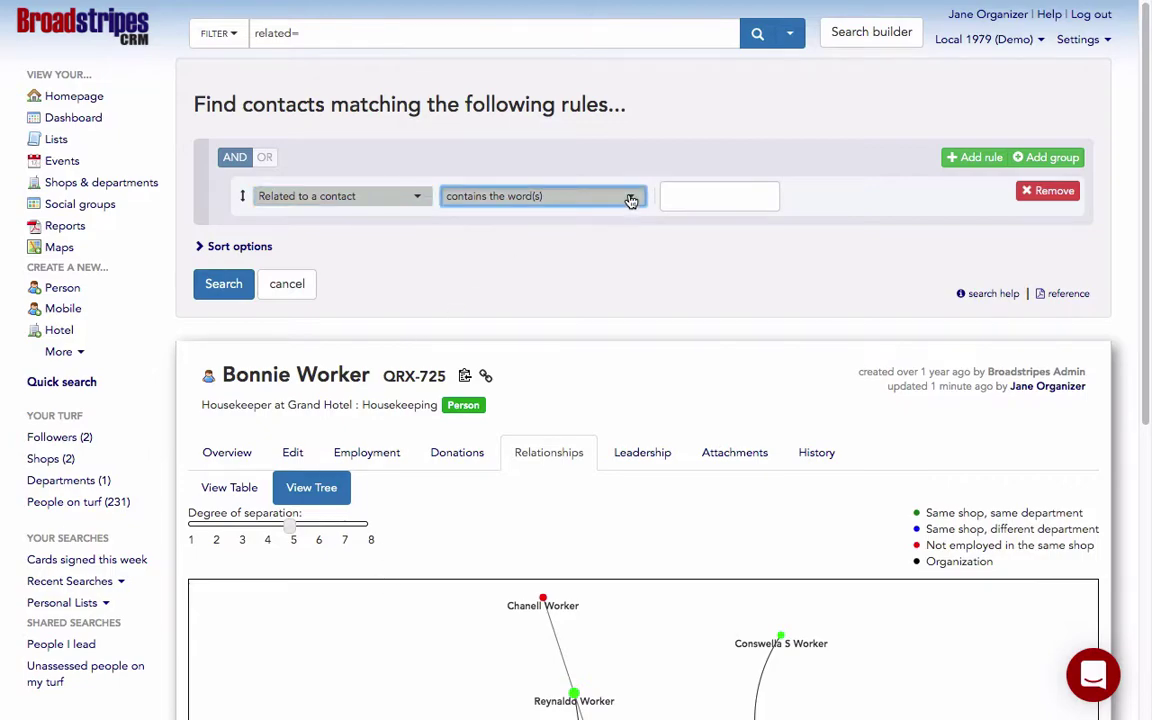
{"action": "left_click", "coordinate": [630, 199]}
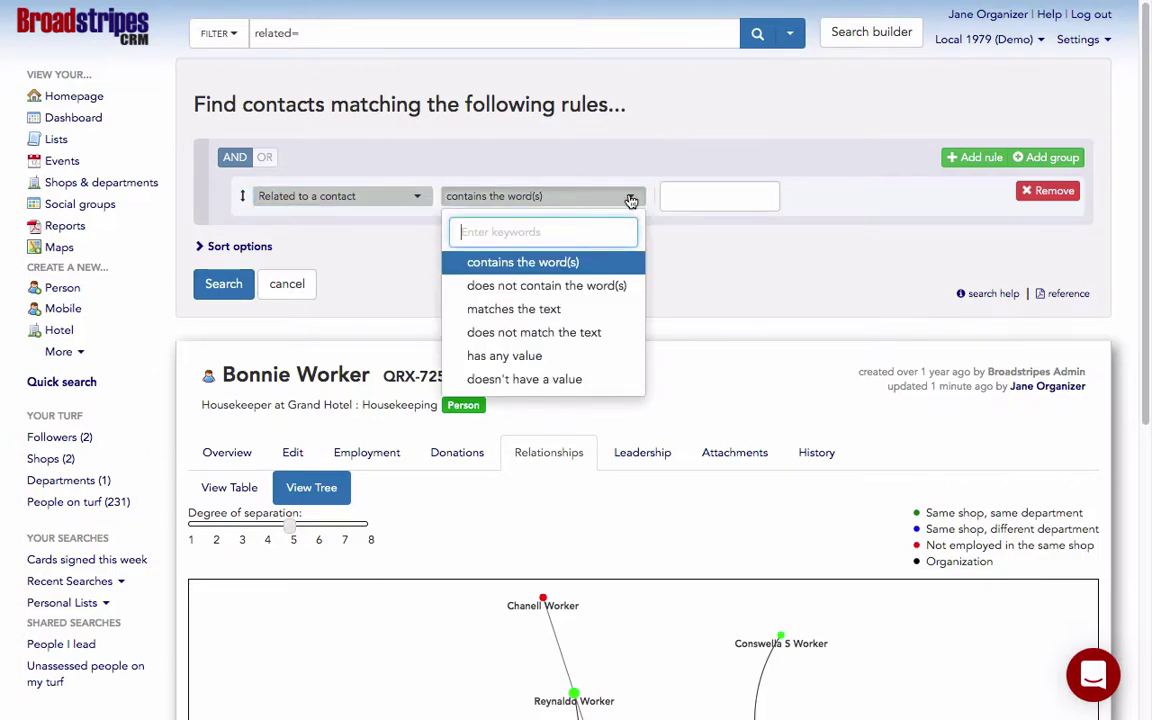
{"action": "left_click", "coordinate": [545, 356]}
{"action": "left_click", "coordinate": [215, 282]}
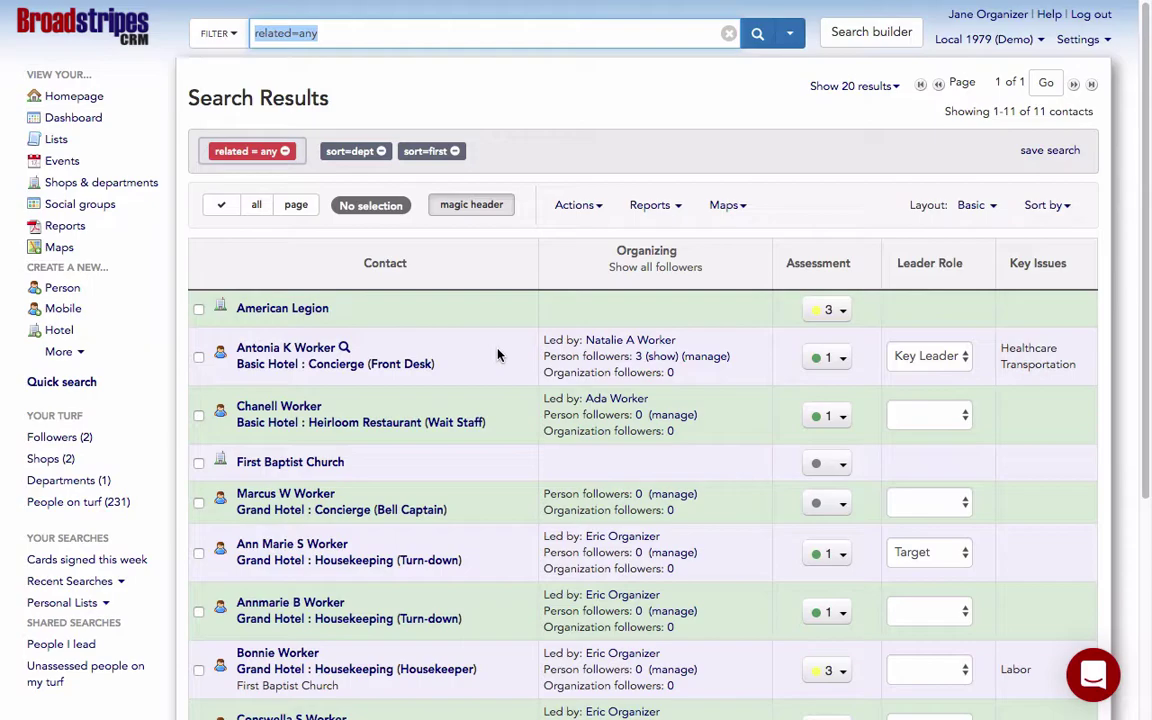
Add the Relationships column directly after Contact in the Basic results layout and apply it without saving
{"action": "left_click", "coordinate": [972, 205]}
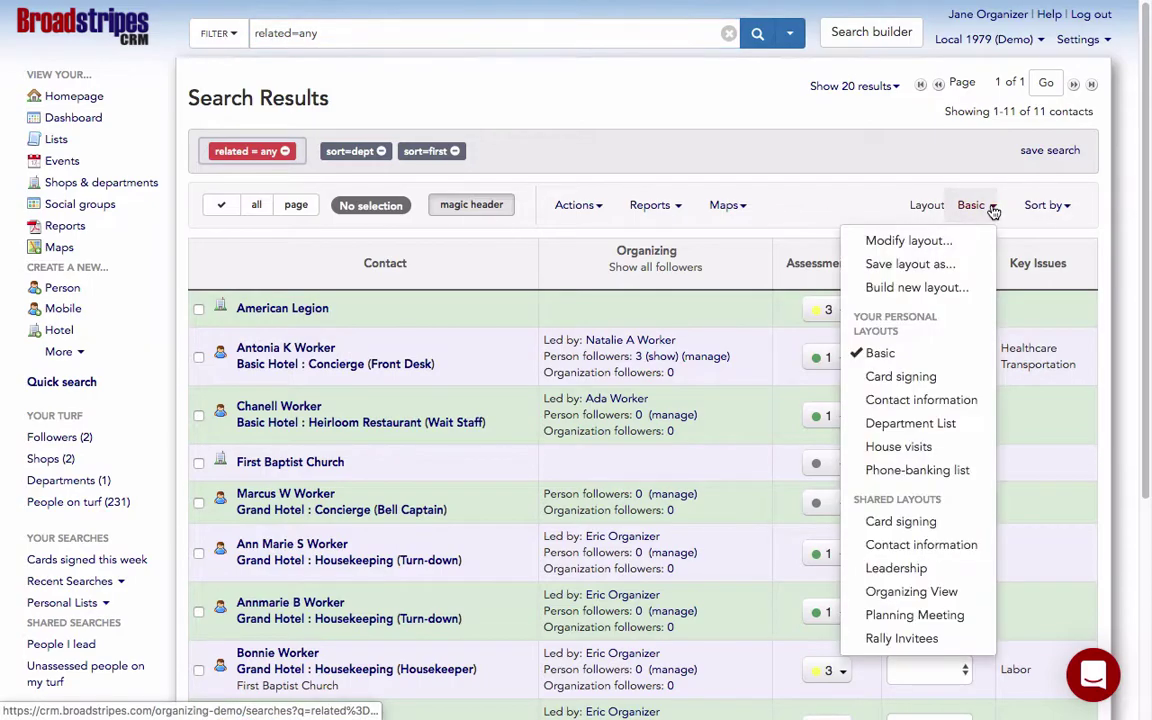
{"action": "left_click", "coordinate": [936, 250]}
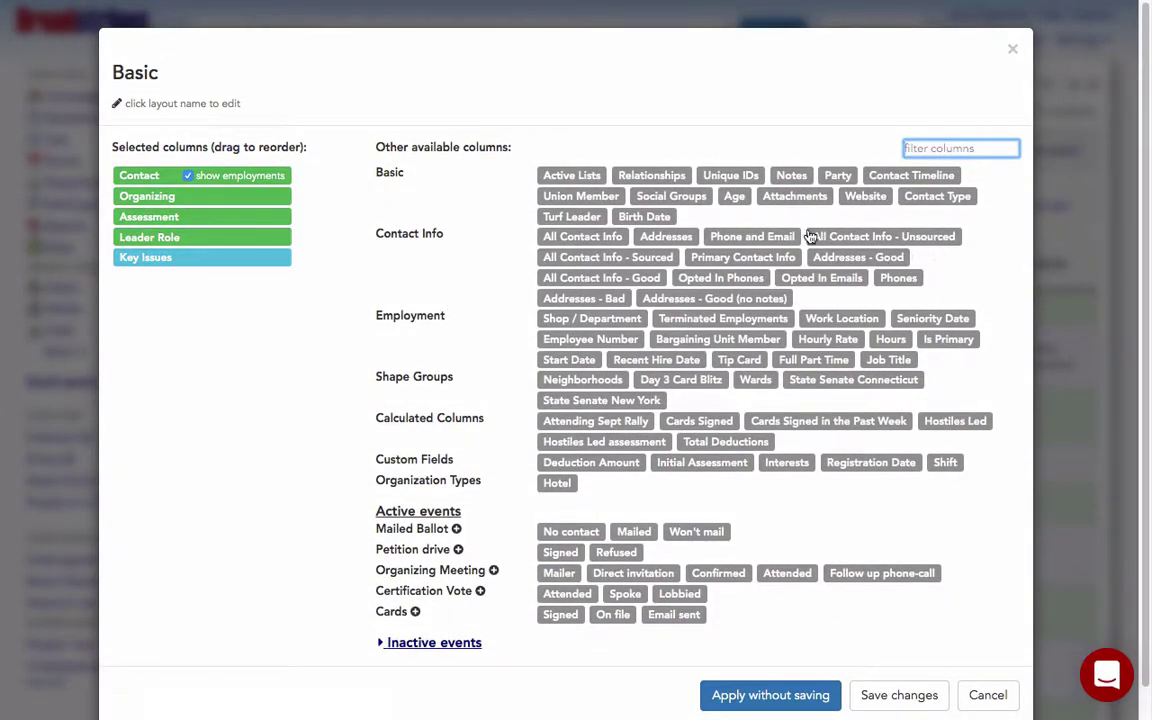
{"action": "left_click", "coordinate": [651, 180]}
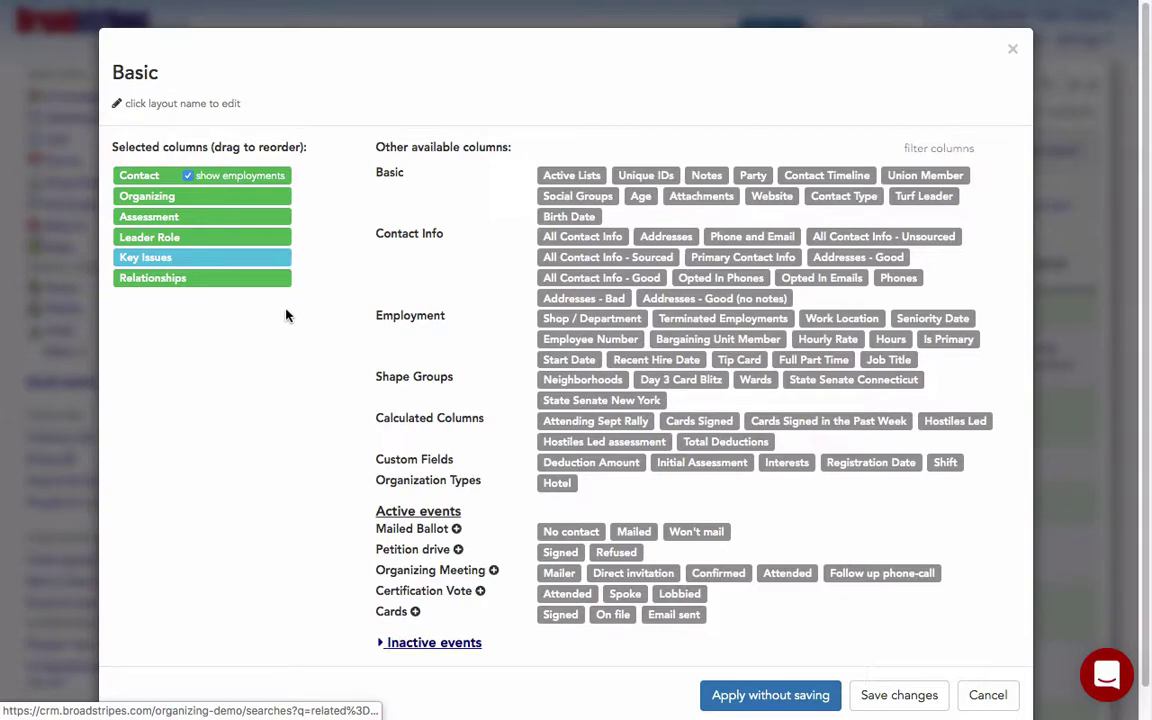
{"action": "left_click_drag", "start_coordinate": [256, 281], "coordinate": [253, 202]}
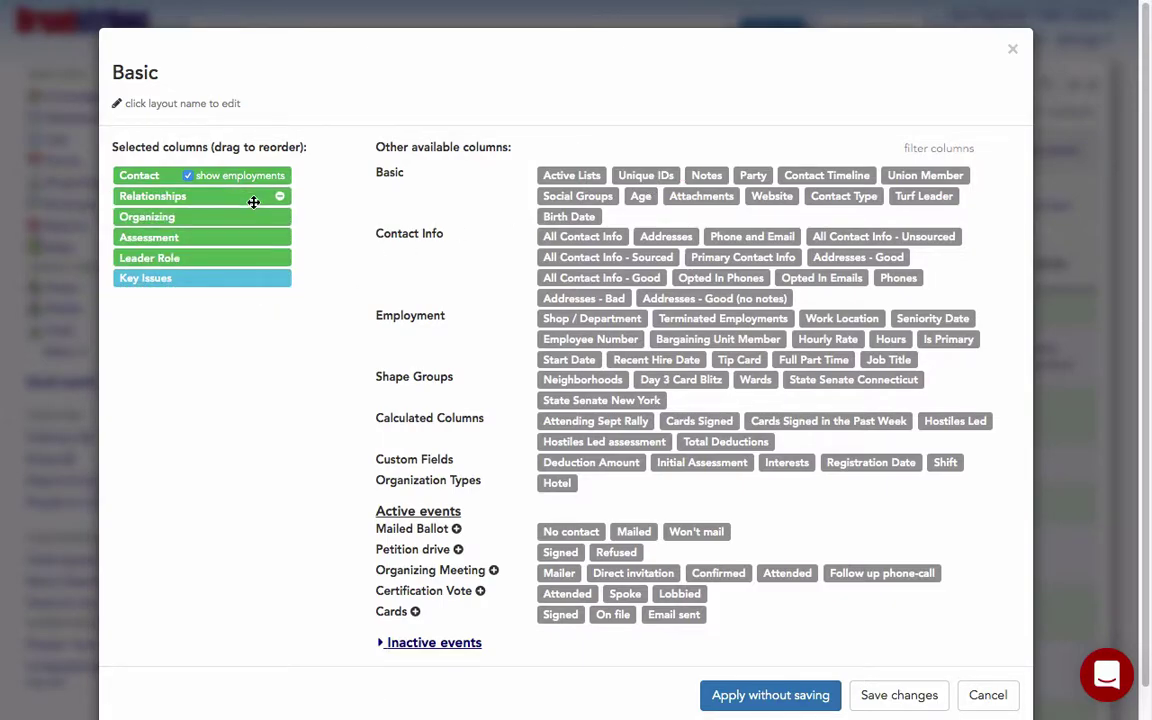
{"action": "left_click", "coordinate": [755, 698]}
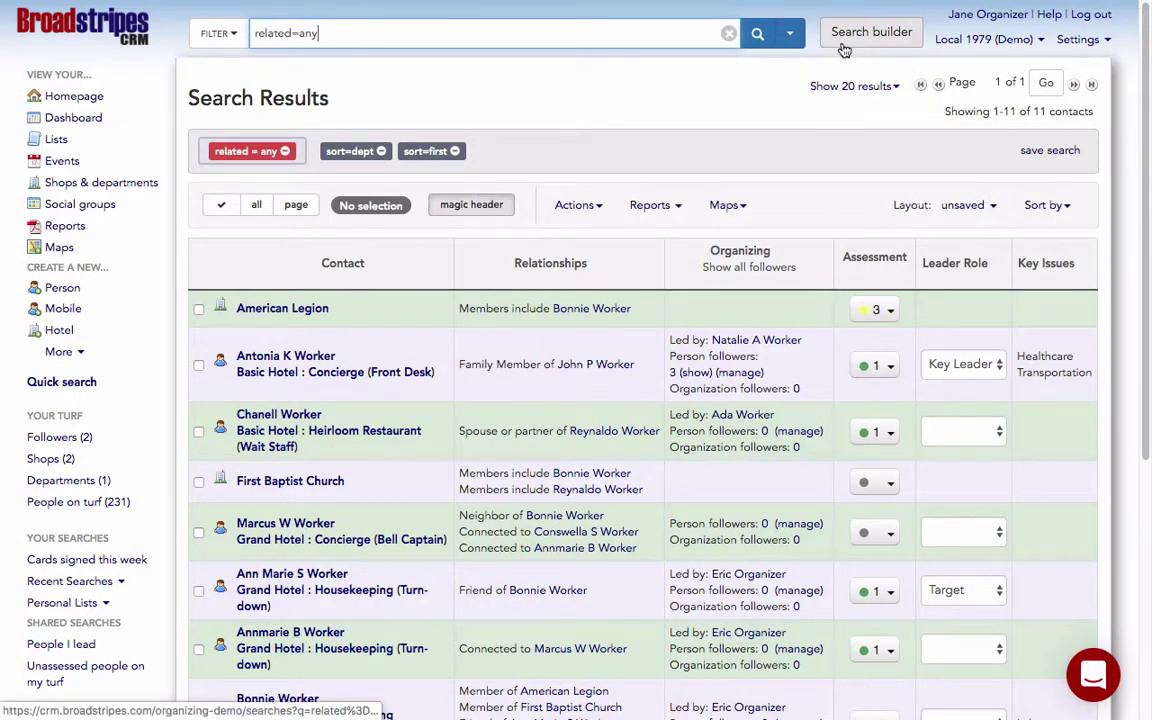
Change the search rule to "Friend of" contains the original contact's first name, and run the search
{"action": "left_click", "coordinate": [871, 32]}
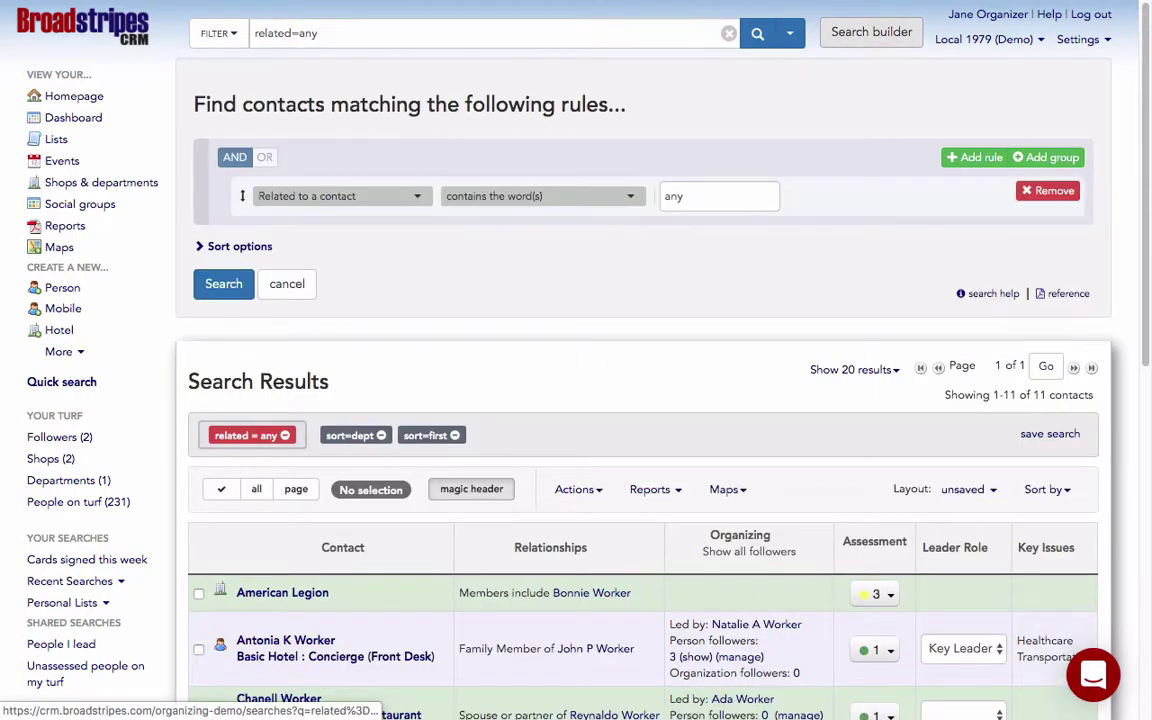
{"action": "left_click", "coordinate": [419, 198]}
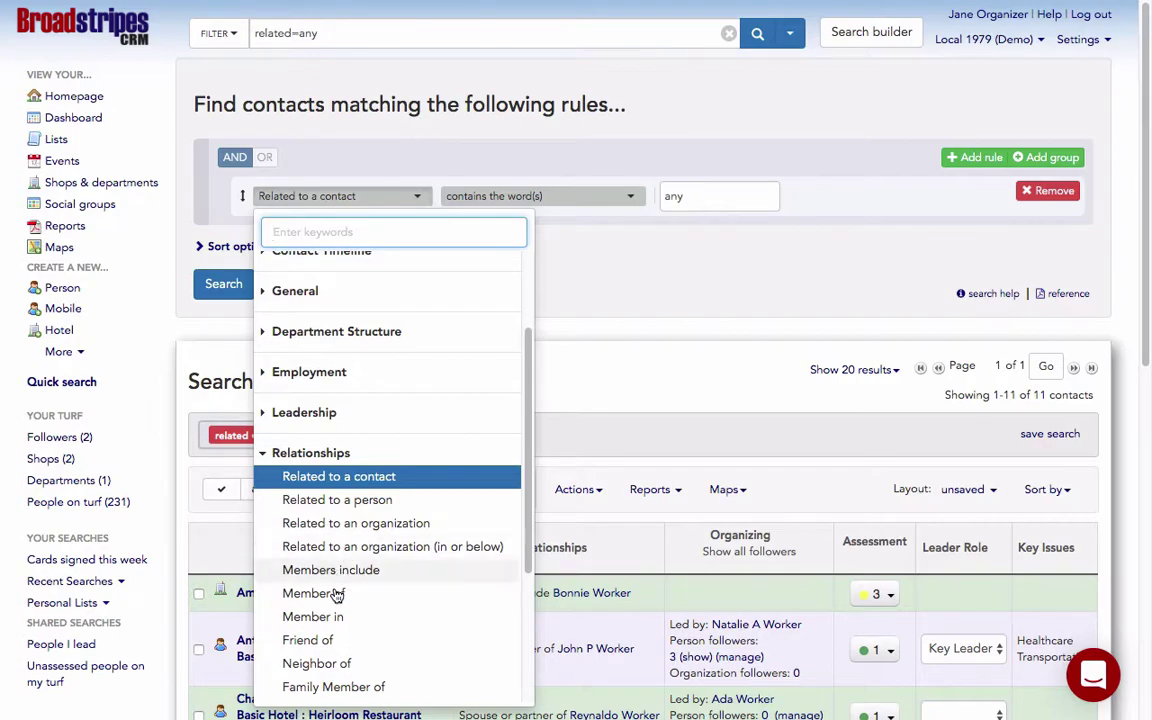
{"action": "left_click", "coordinate": [310, 640]}
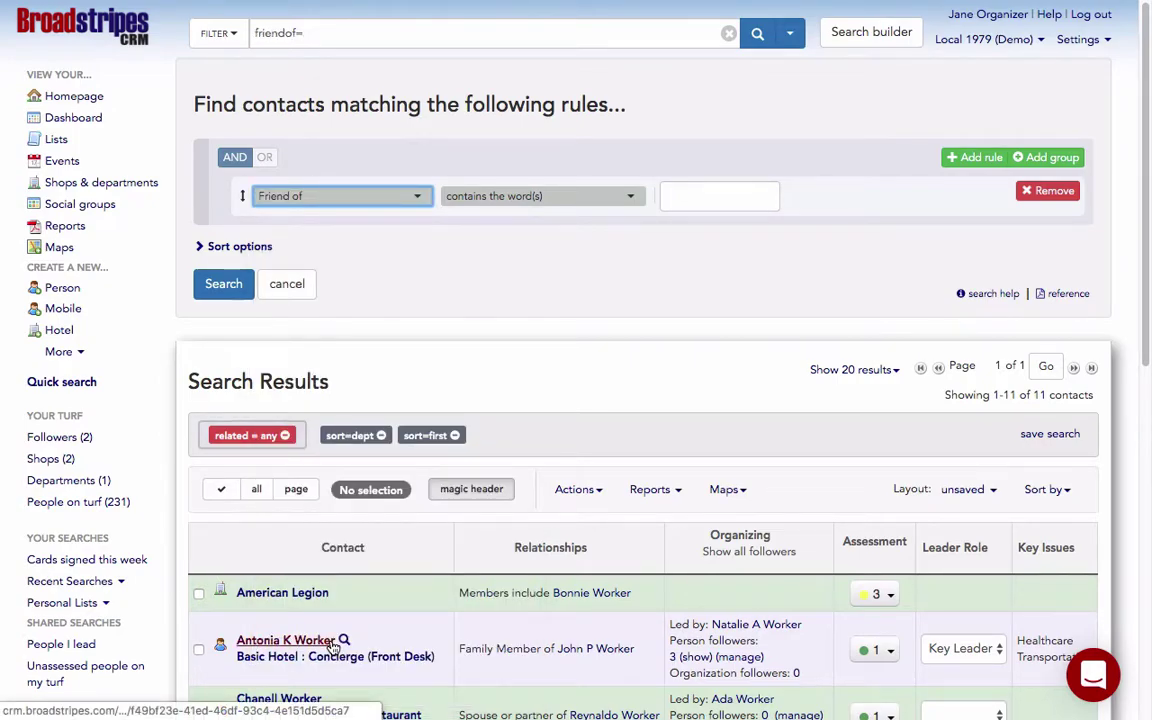
{"action": "left_click", "coordinate": [685, 196]}
{"action": "type", "text": "Bonnie"}
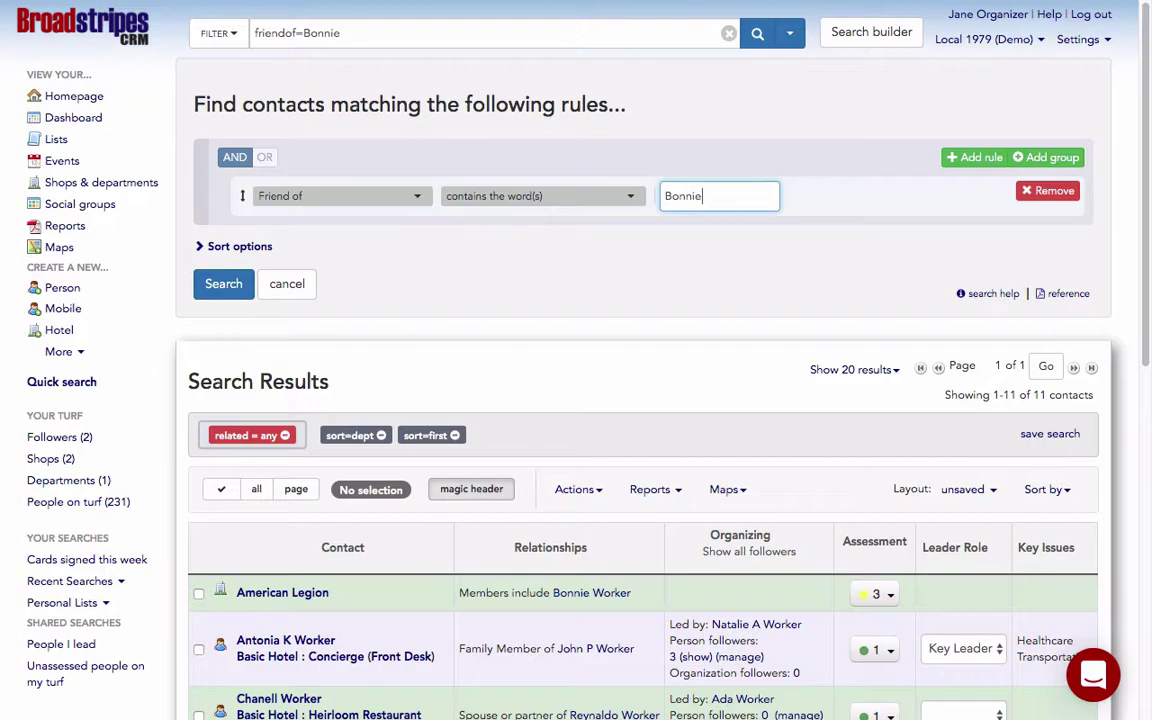
{"action": "left_click", "coordinate": [224, 290]}
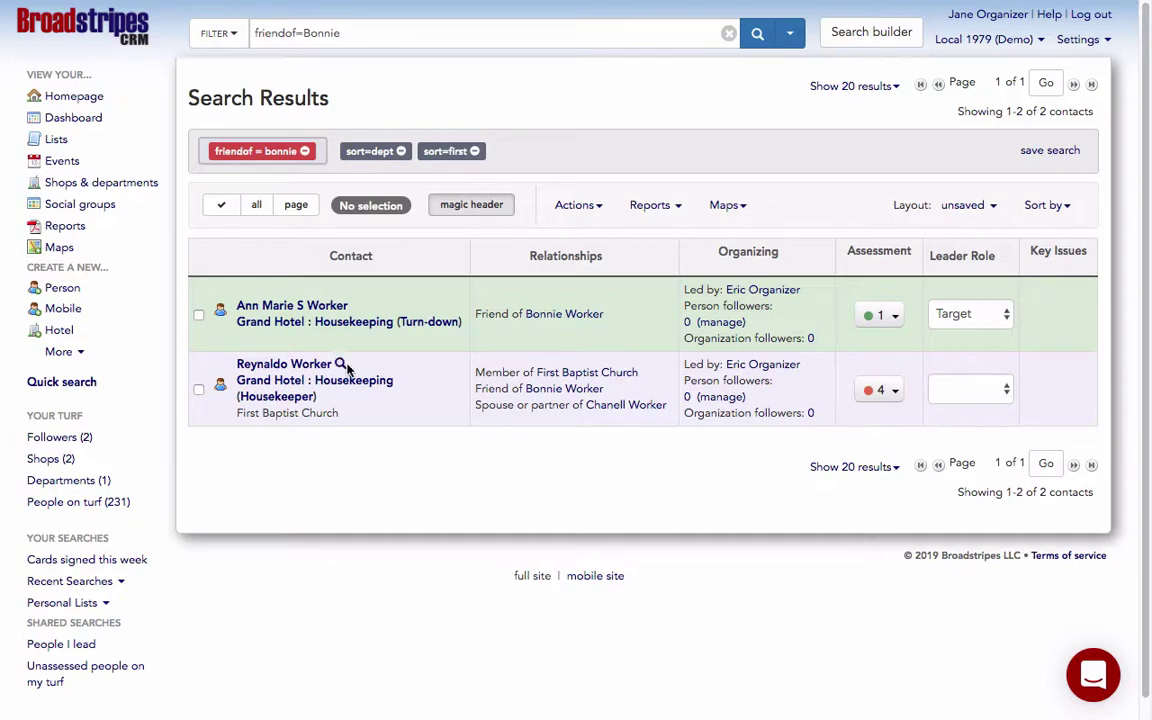
Open the relationships of the second contact in the results, and go to the social groups page of Basic Hotel
{"action": "mouse_move", "coordinate": [340, 366]}
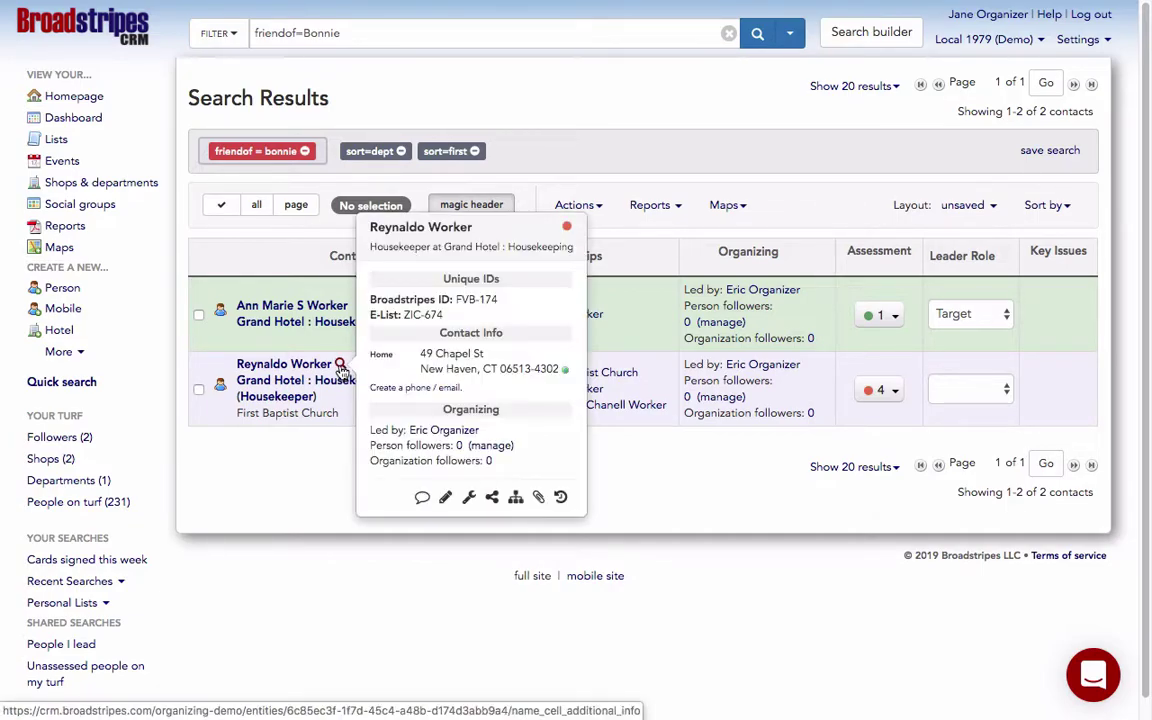
{"action": "left_click", "coordinate": [491, 494]}
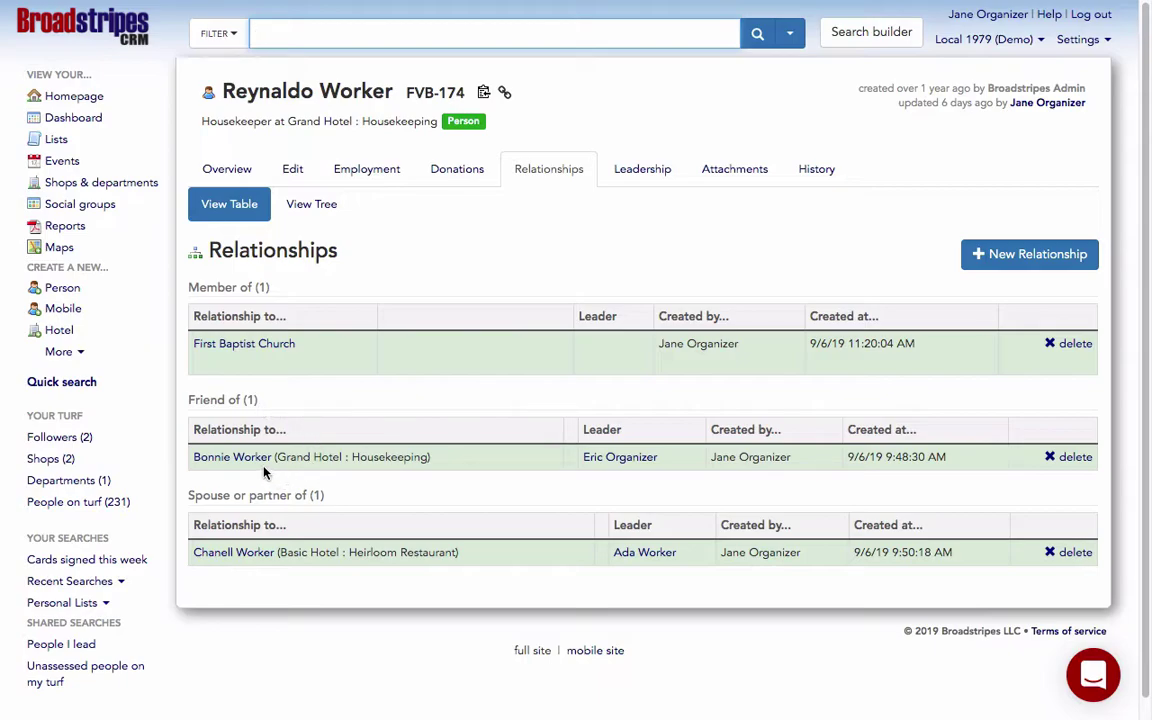
{"action": "left_click", "coordinate": [112, 209]}
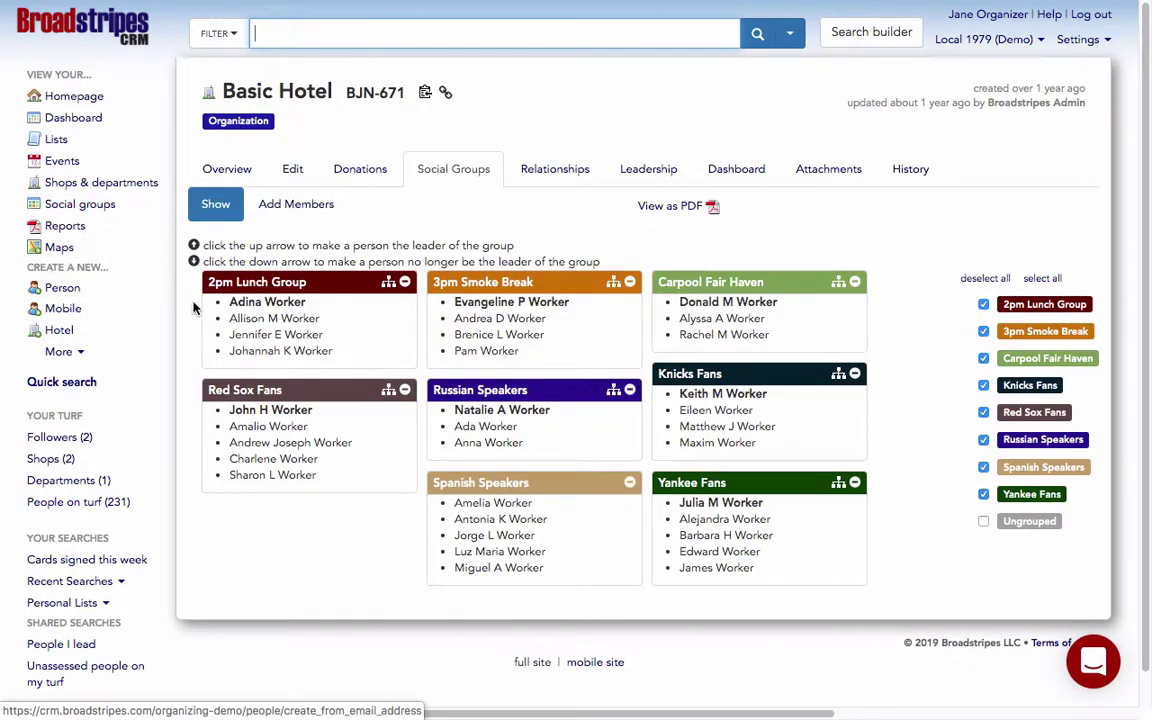